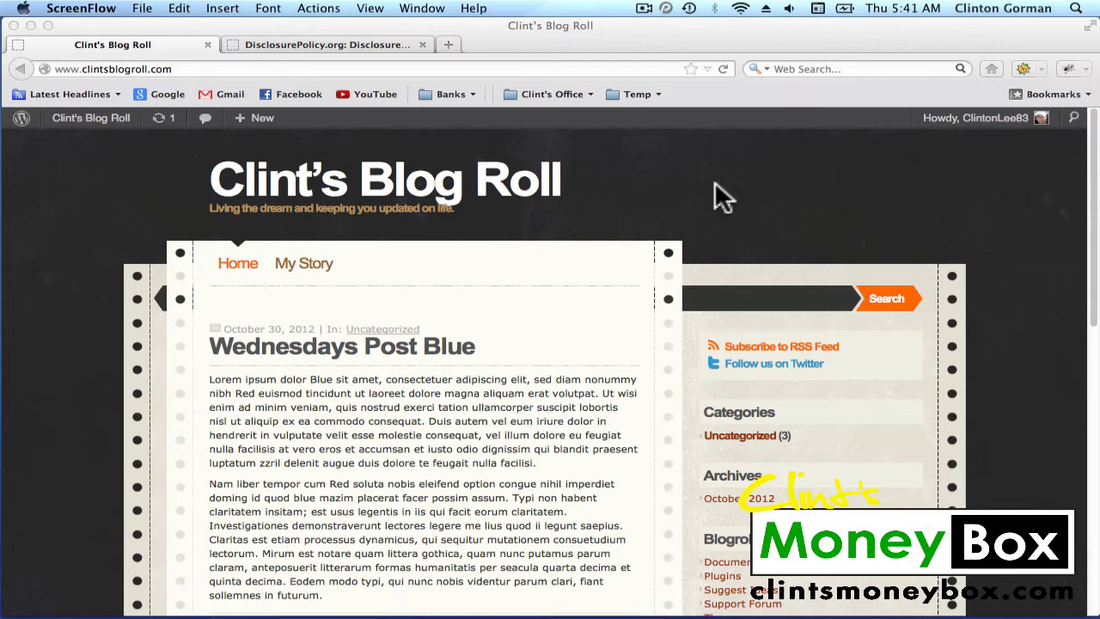
# Switch to DisclosurePolicy.org and launch Generate Policy at Step 1 of 6, Type of blog
pyautogui.click(337, 47)
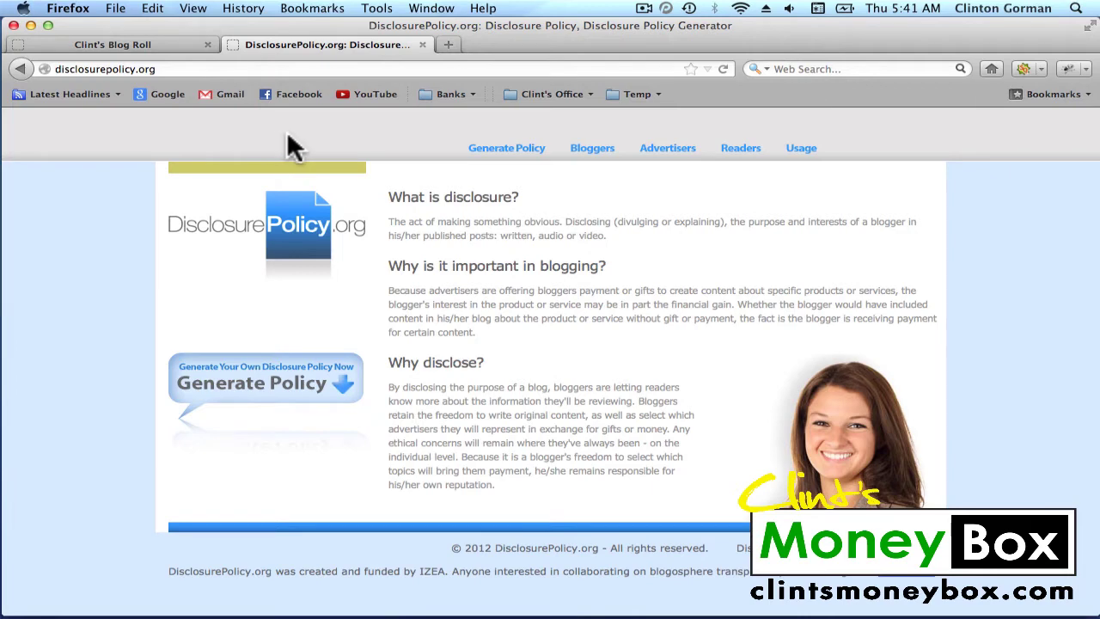
pyautogui.click(516, 165)
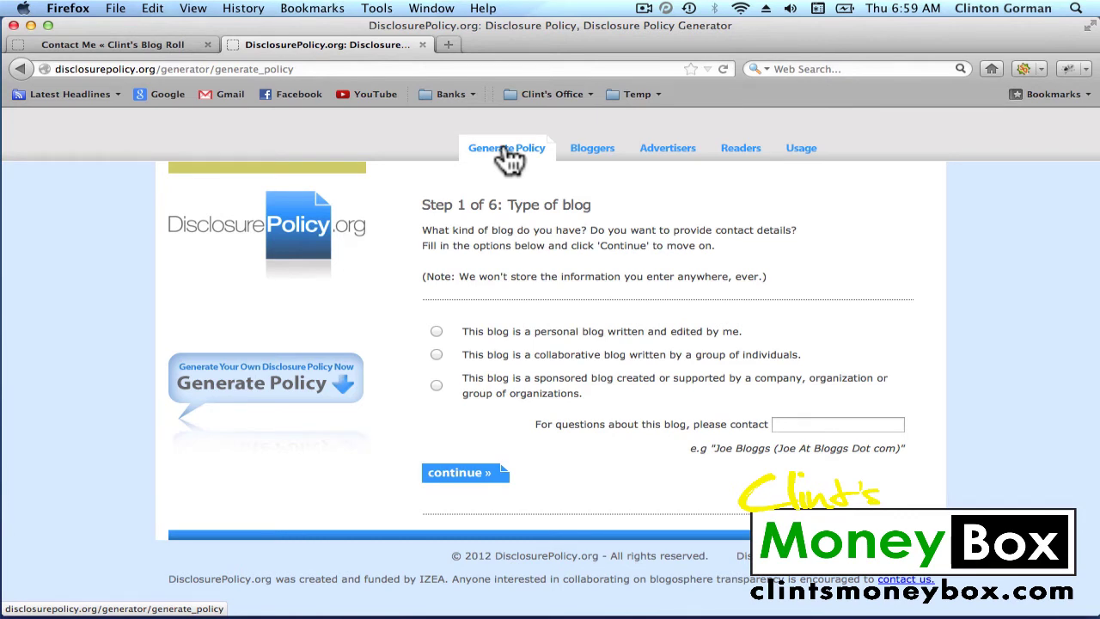
# Mark the blog as collaborative and enter the contact person's name
pyautogui.click(437, 354)
pyautogui.click(778, 425)
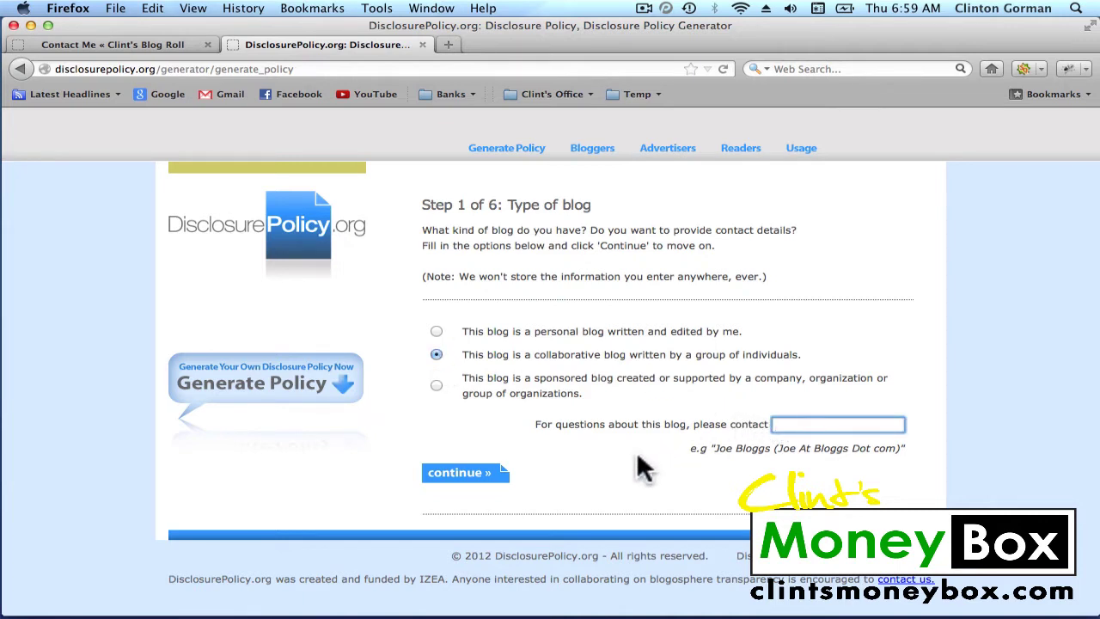
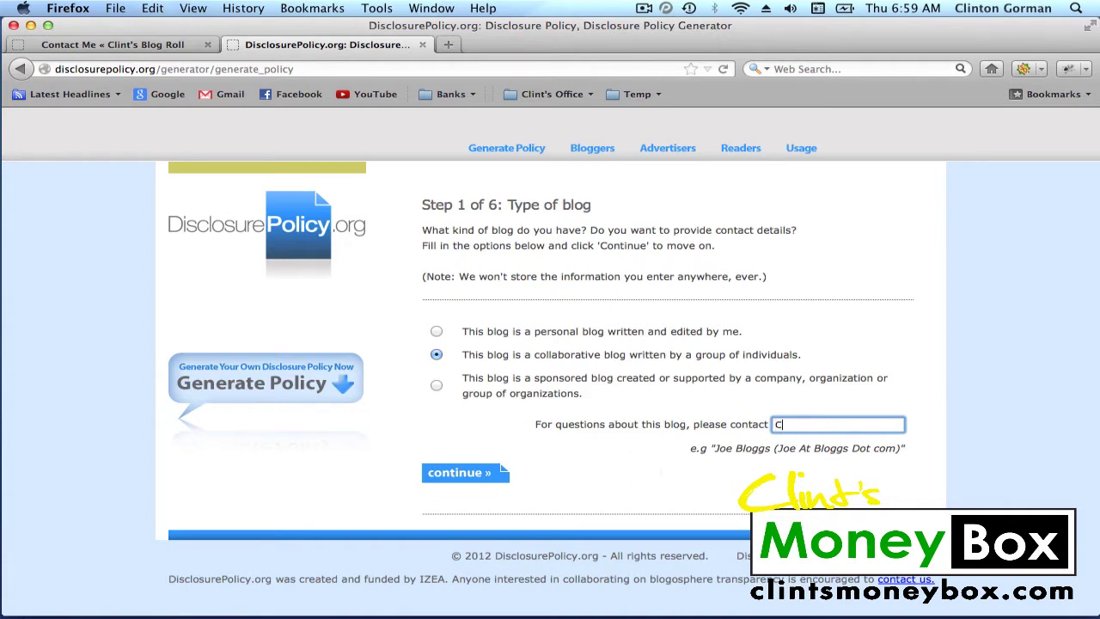
pyautogui.click(473, 485)
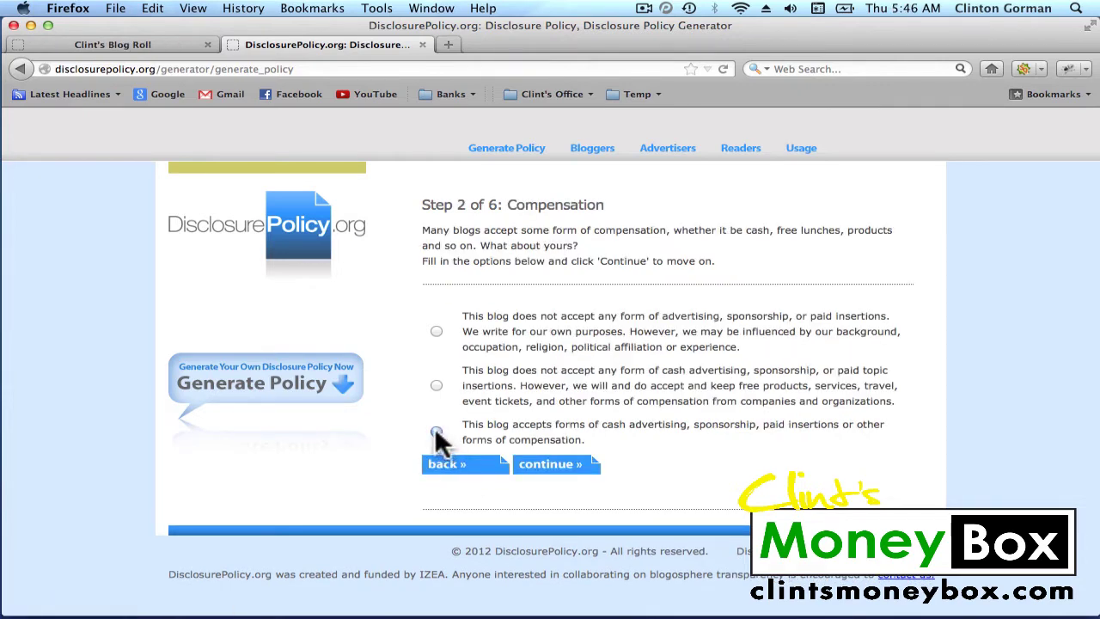
# State that the blog accepts advertising and compensation and follows word-of-mouth marketing standards
pyautogui.click(436, 432)
pyautogui.click(557, 465)
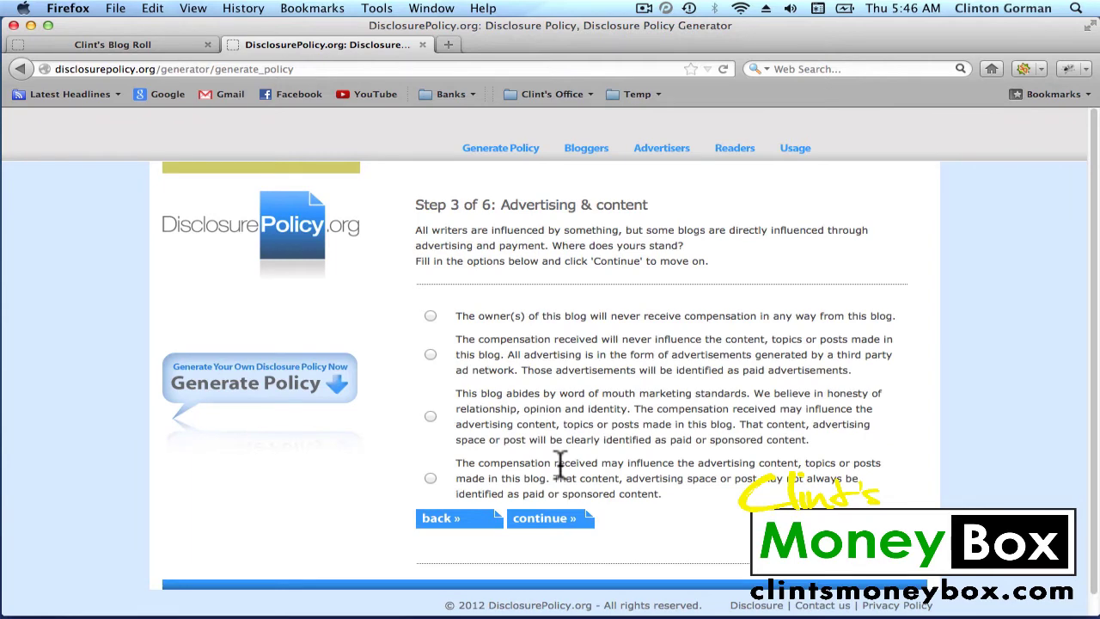
pyautogui.click(431, 417)
pyautogui.click(539, 521)
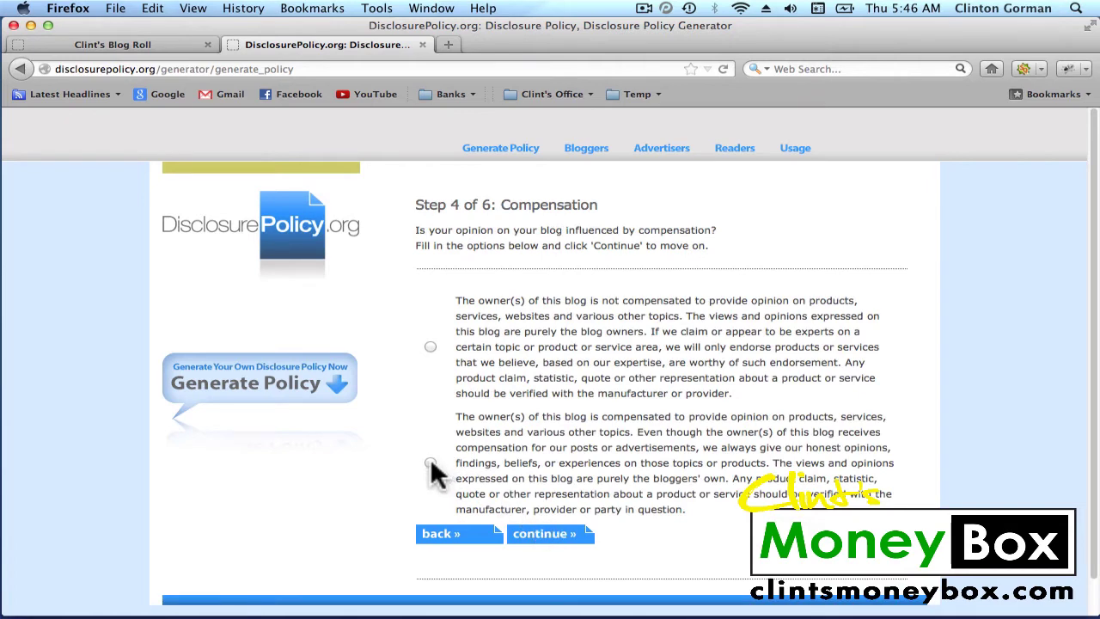
# Declare that the owners are compensated for opinions and the blog has no conflicts of interest
pyautogui.click(430, 464)
pyautogui.click(549, 538)
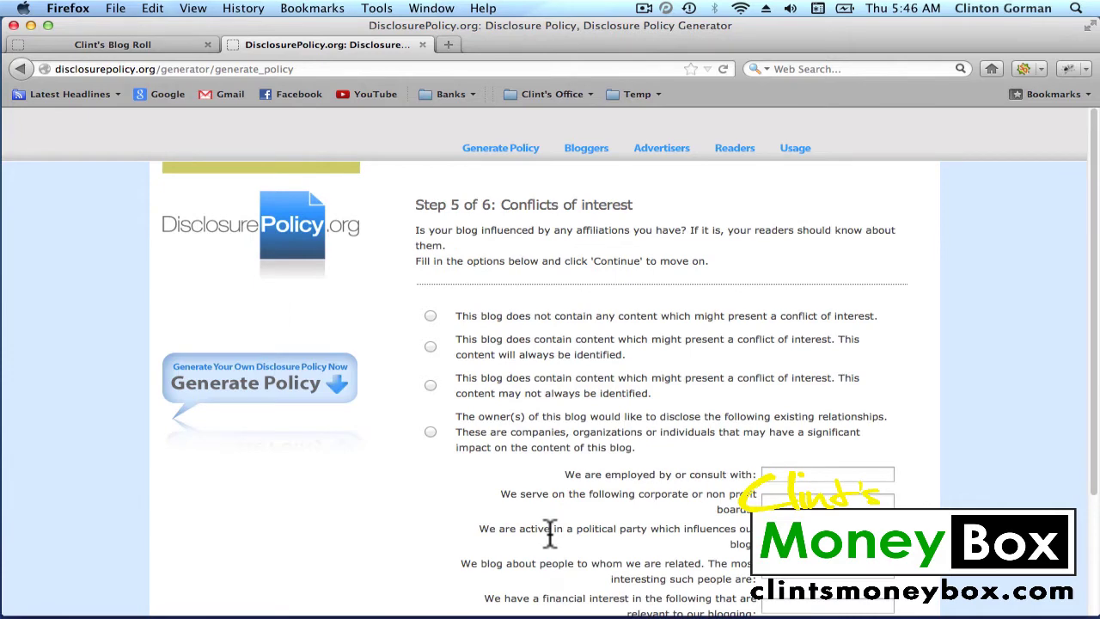
pyautogui.click(430, 315)
pyautogui.scroll(-3, 620, 300)
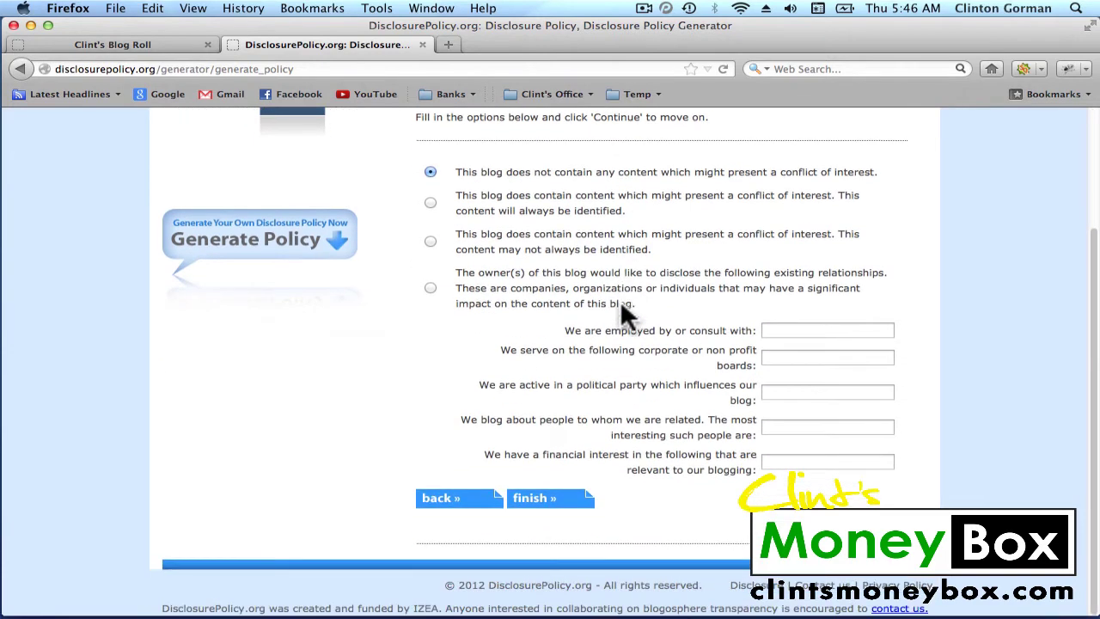
# Finish the generator to produce the disclosure policy text dated 08 November 2012
pyautogui.click(544, 507)
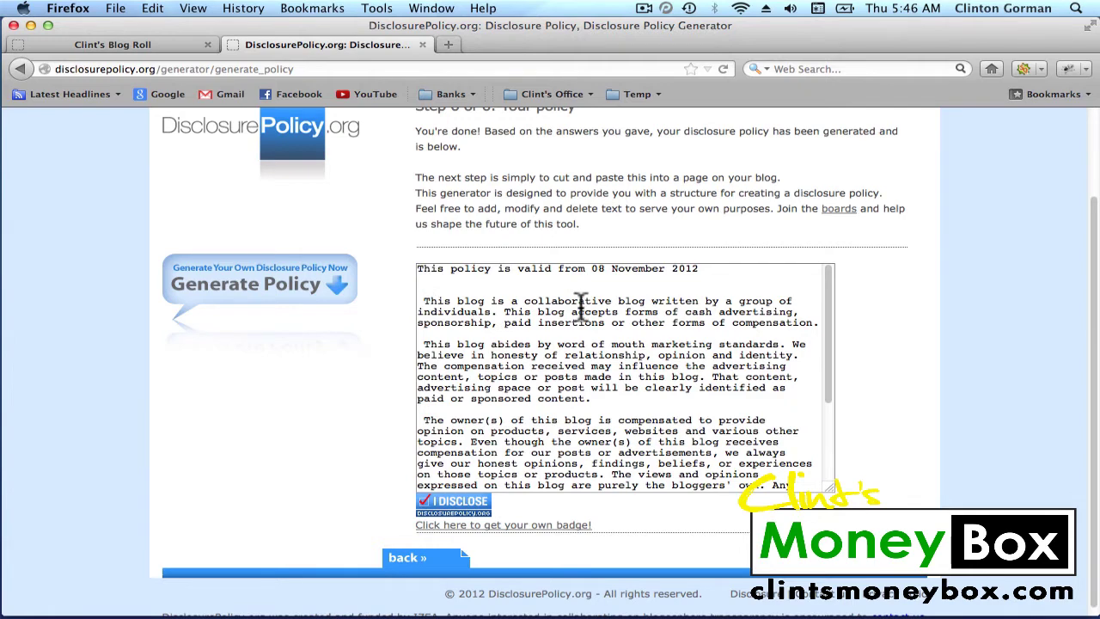
pyautogui.scroll(-5, 581, 307)
pyautogui.scroll(5, 581, 305)
# Select all of the generated policy text and copy it to the clipboard
pyautogui.rightClick(567, 311)
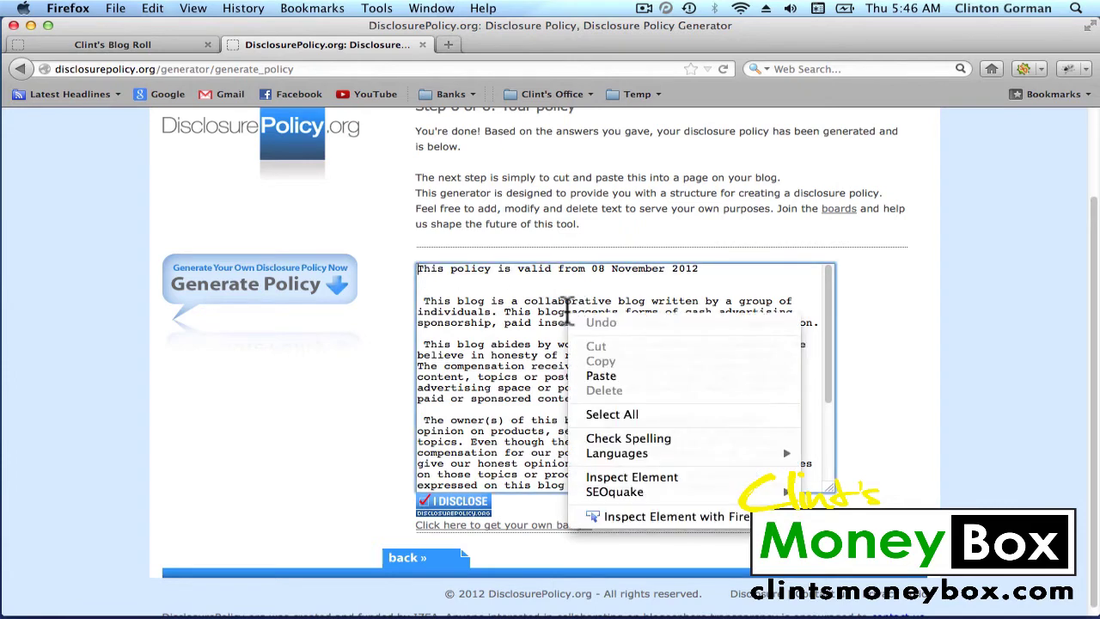
pyautogui.click(607, 414)
pyautogui.rightClick(601, 354)
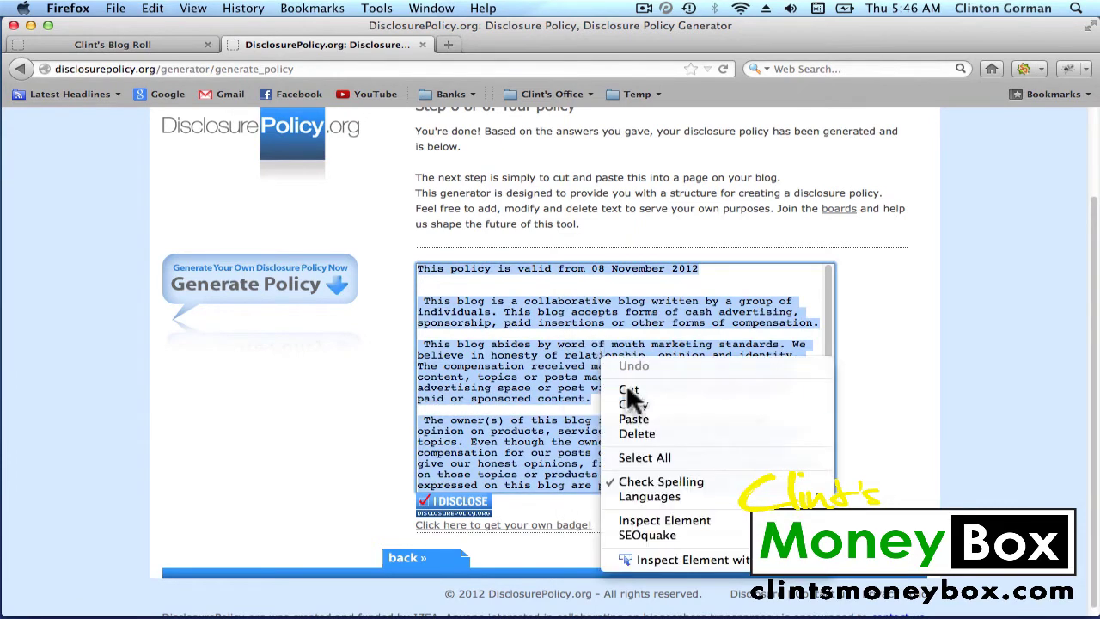
pyautogui.click(634, 405)
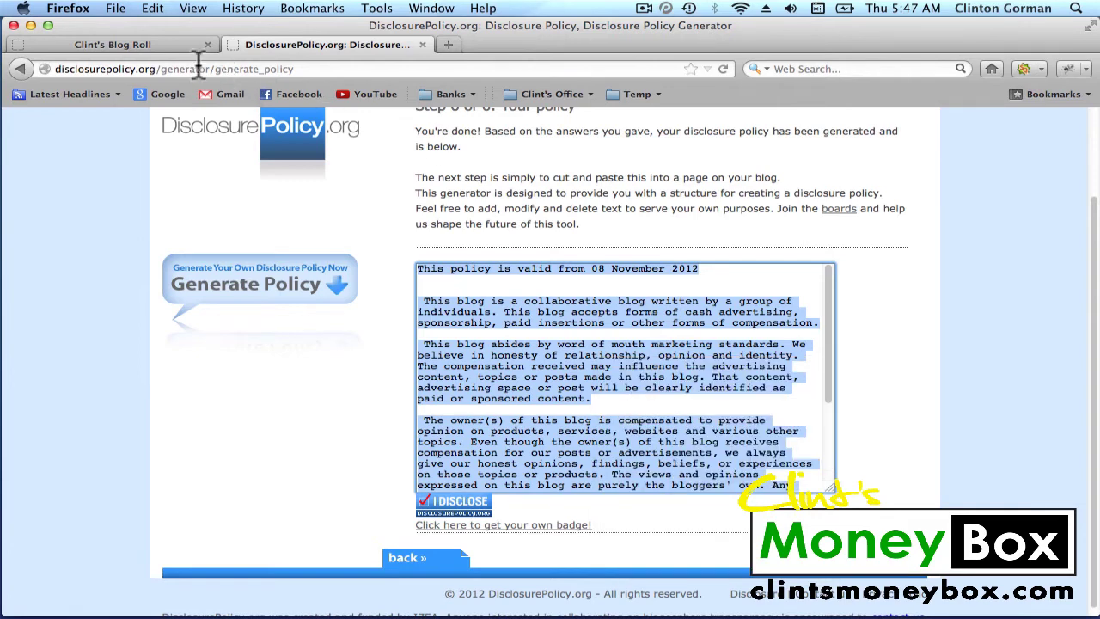
# From the blog's dashboard, create a new page titled 'Disclosure Policy' with the copied policy text pasted in
pyautogui.click(114, 48)
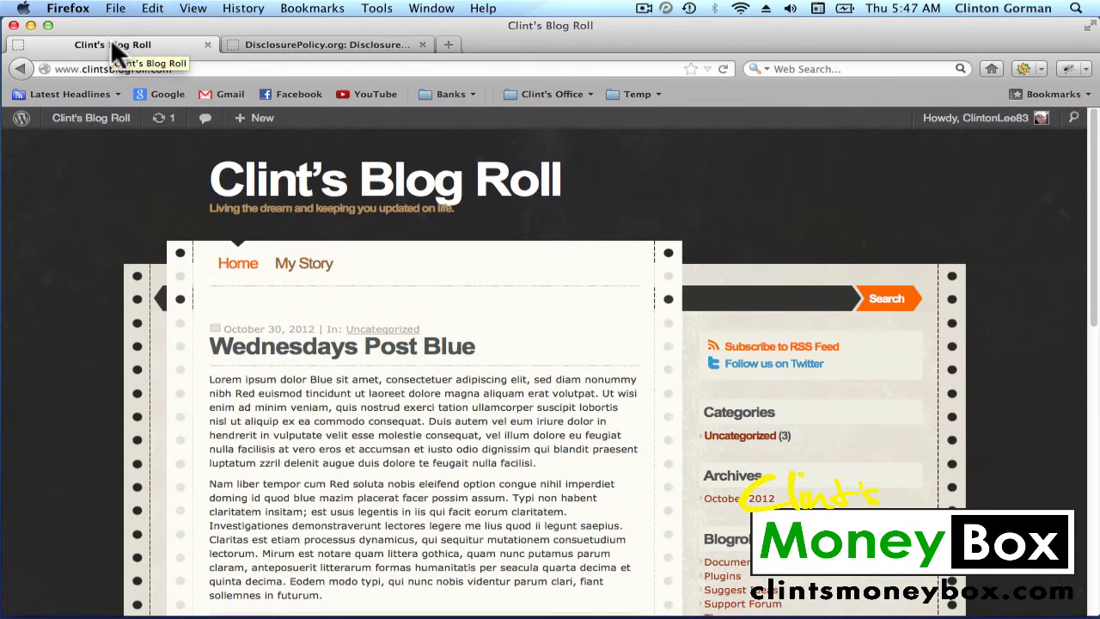
pyautogui.moveTo(86, 120)
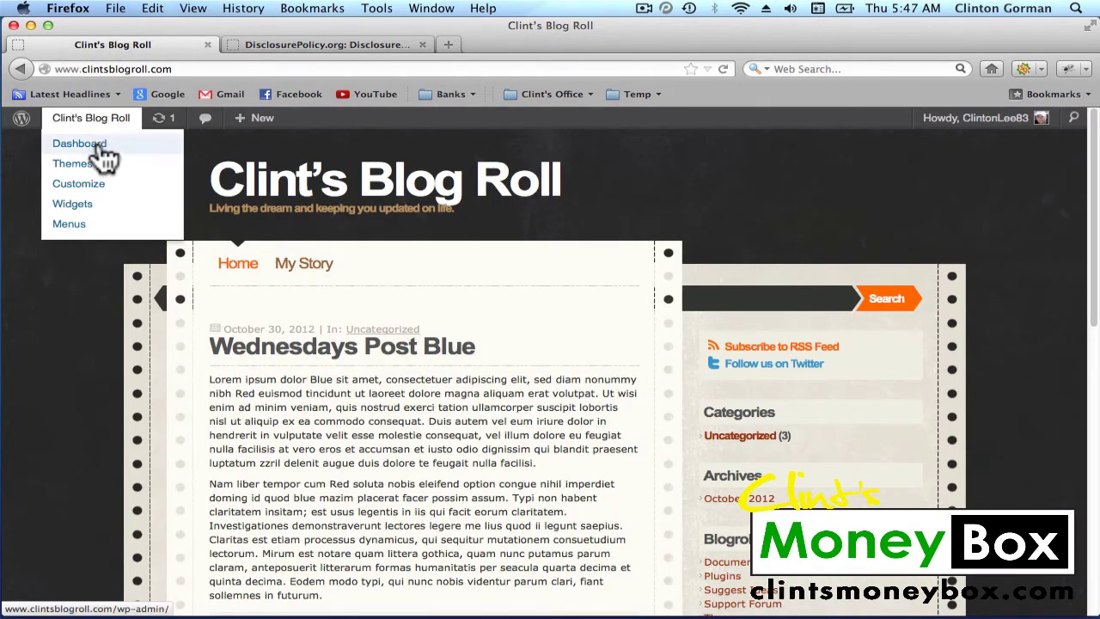
pyautogui.click(86, 144)
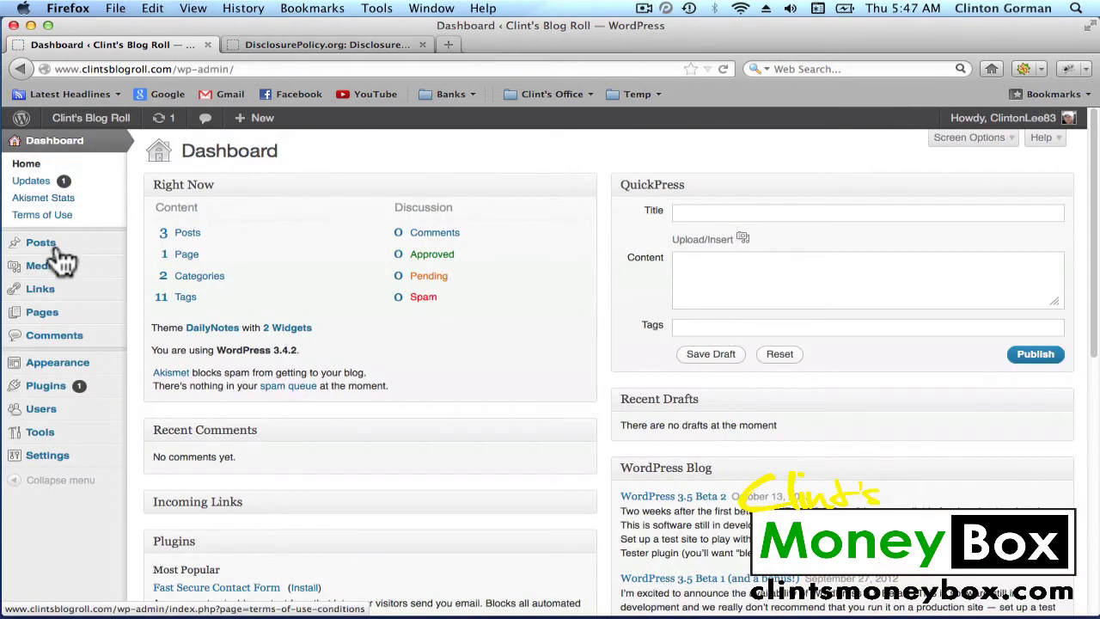
pyautogui.moveTo(51, 324)
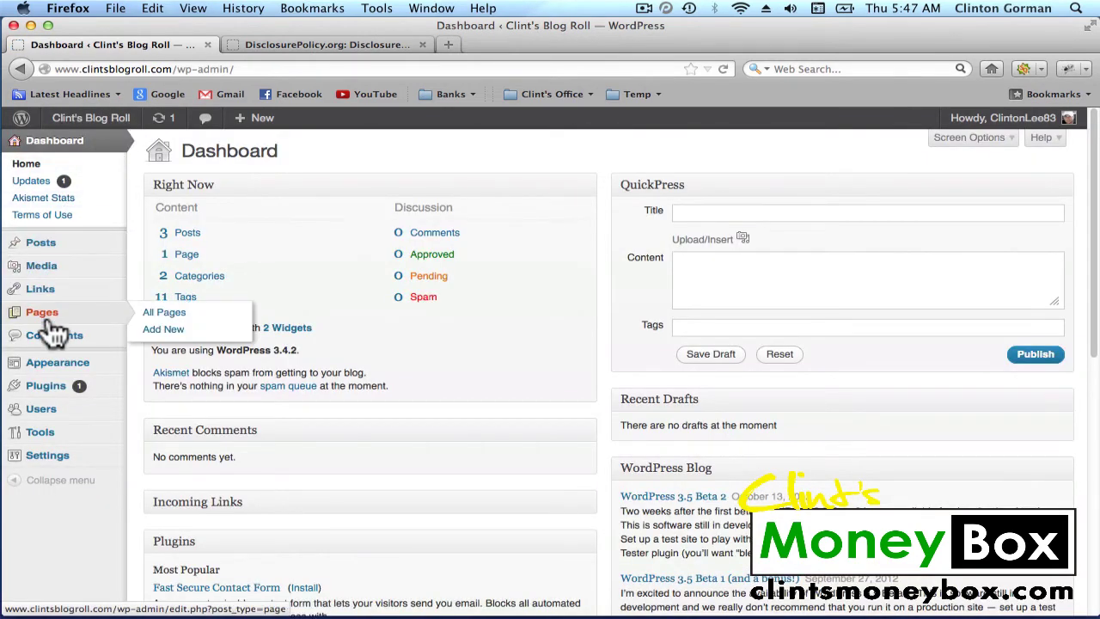
pyautogui.click(164, 334)
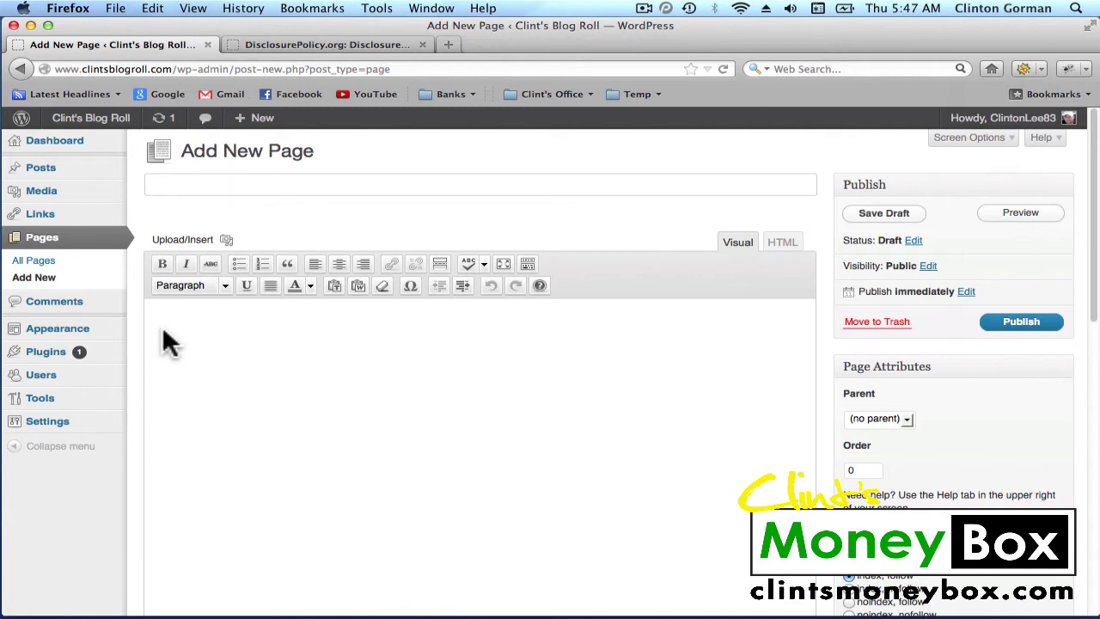
pyautogui.write('Disclosure Po')
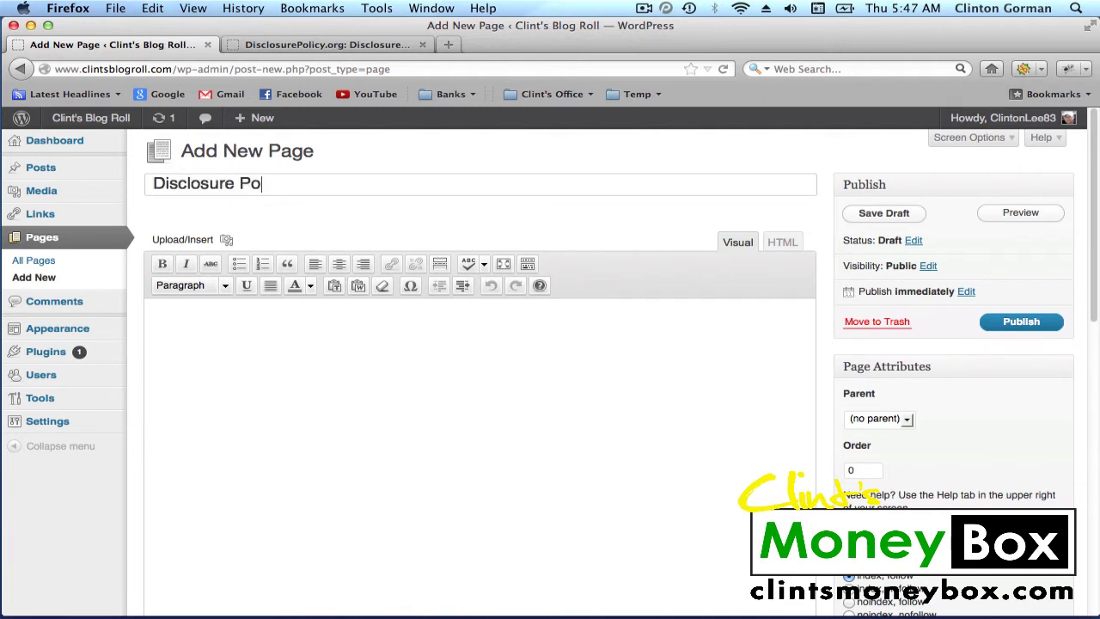
pyautogui.write('licy')
pyautogui.click(256, 356)
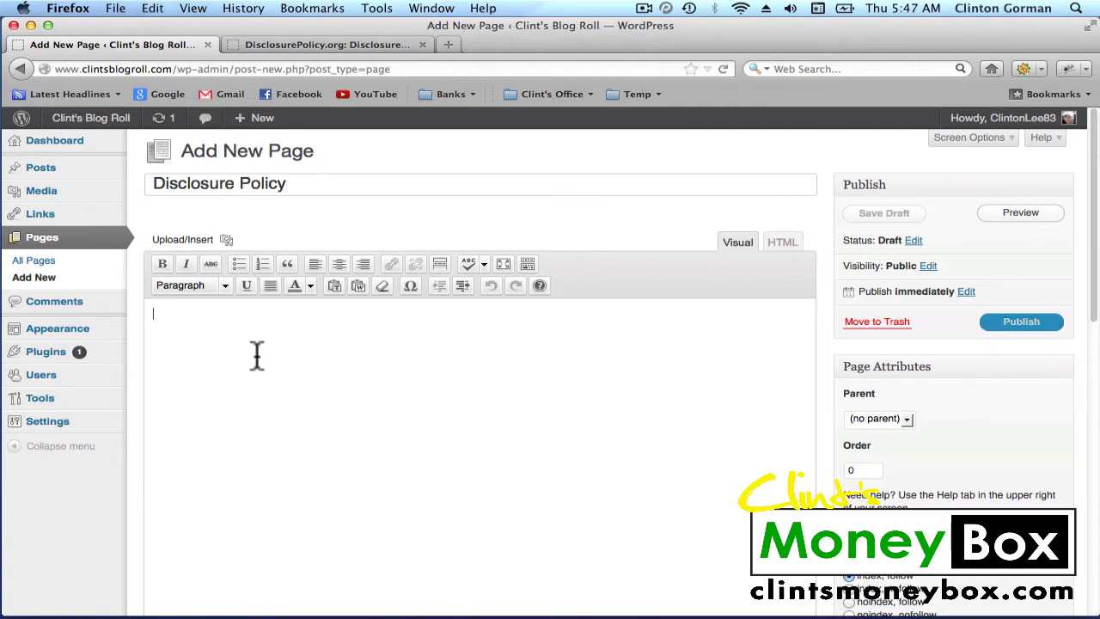
pyautogui.press('super+v')
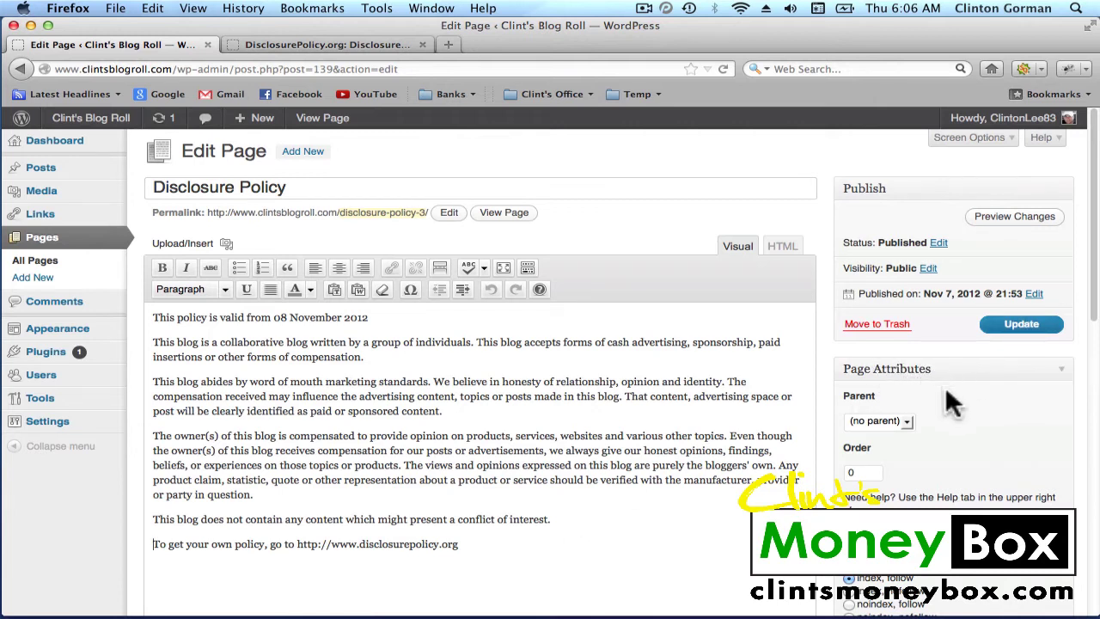
# Change the page order from 0 to 3 and save the page
pyautogui.scroll(-2, 945, 386)
pyautogui.click(870, 399)
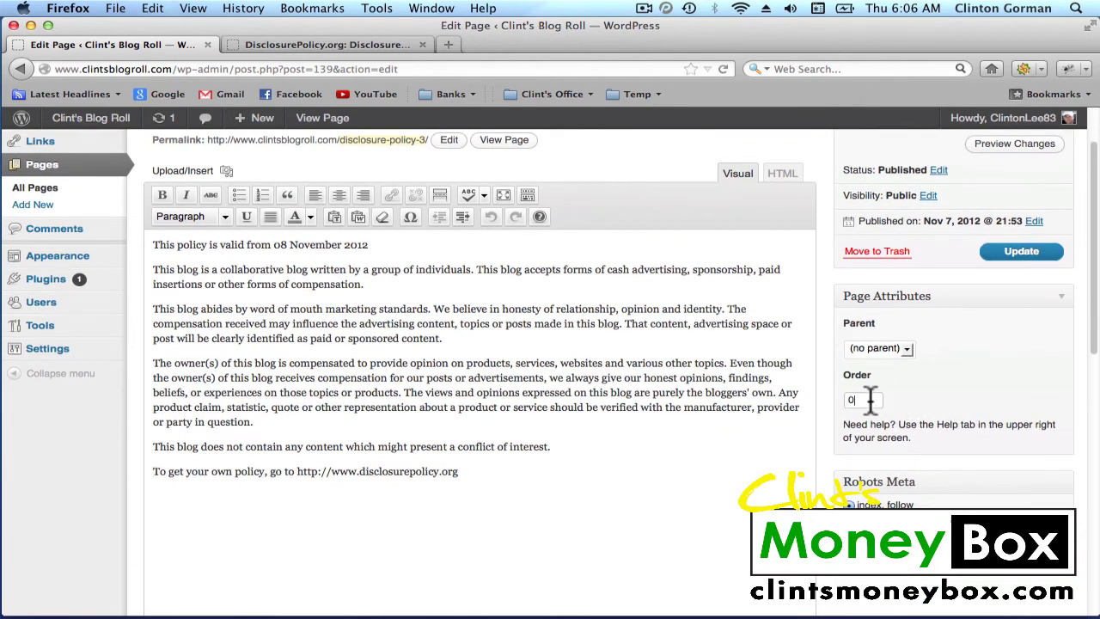
pyautogui.press('BackSpace')
pyautogui.write('3')
pyautogui.scroll(2, 753, 440)
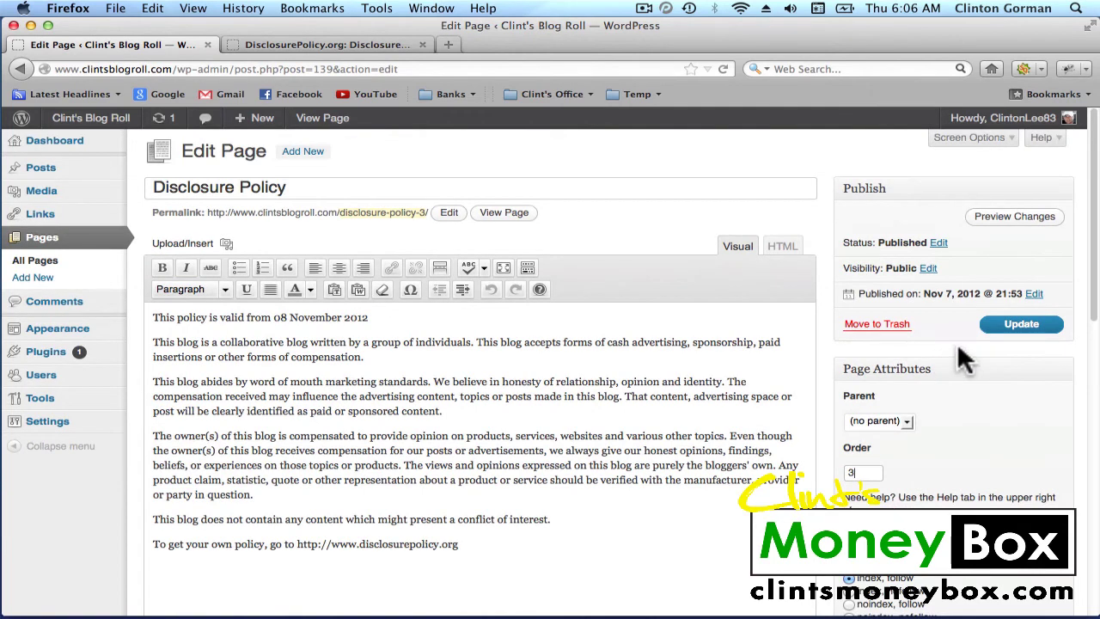
pyautogui.click(1023, 327)
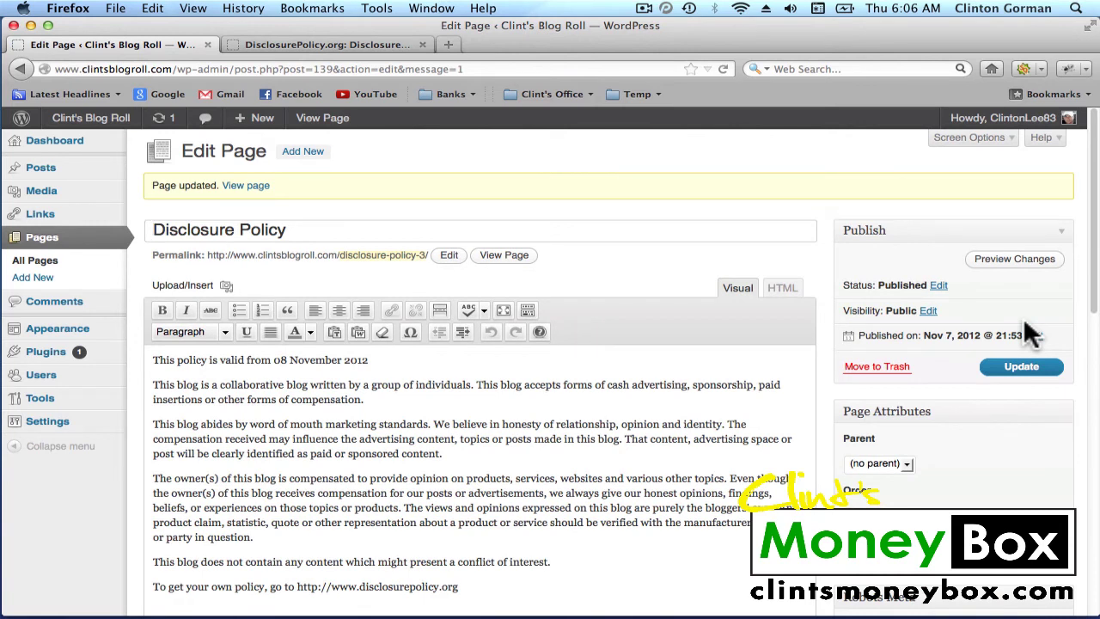
# Start another new page titled 'Contact Me'
pyautogui.click(303, 152)
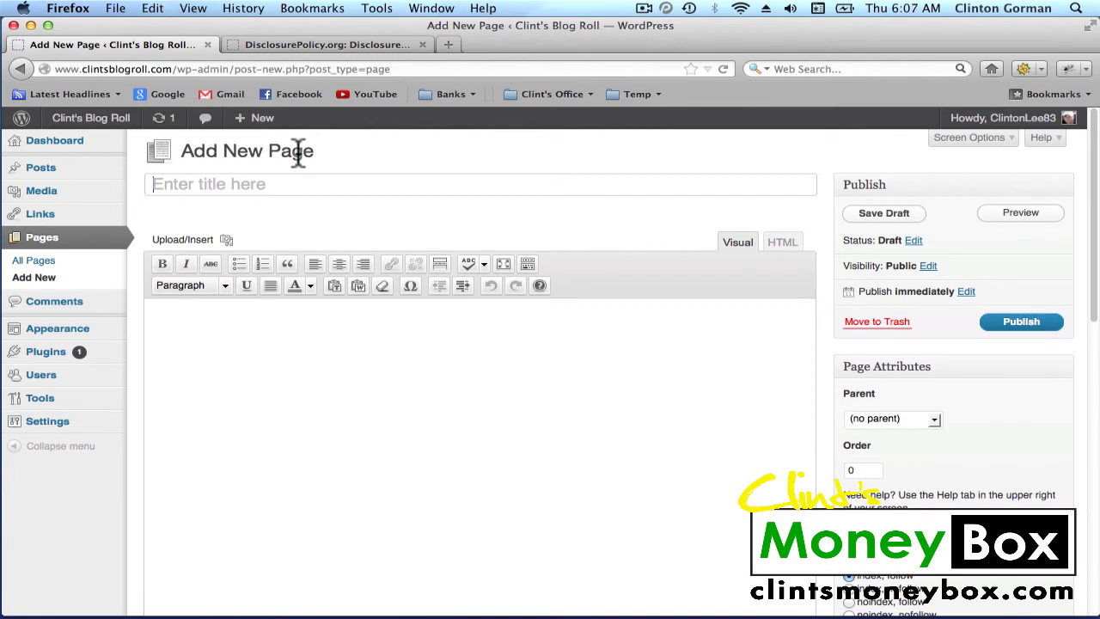
pyautogui.press('shift')
pyautogui.write('Contact Me')
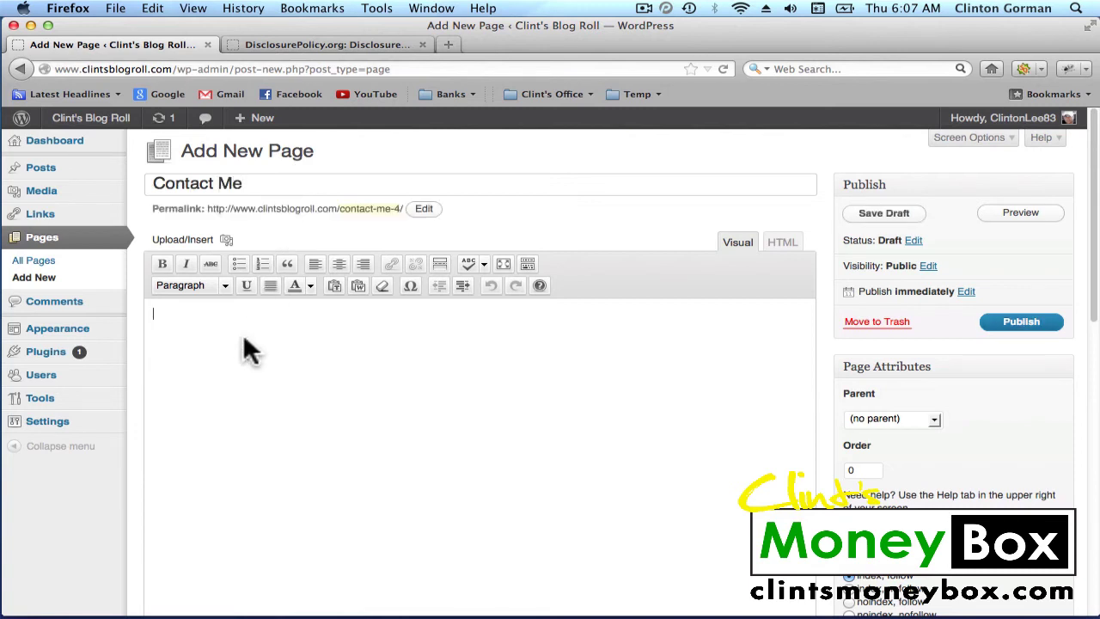
# Type the author's full name, phone number, e-mail address and Skype ID into the body on separate lines
pyautogui.press('Return')
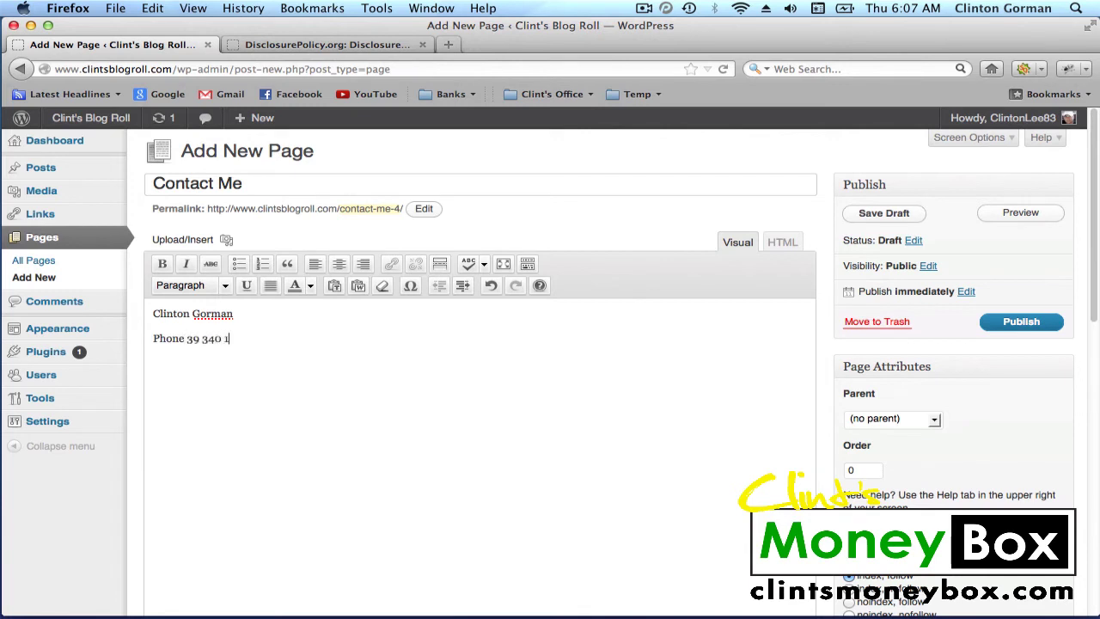
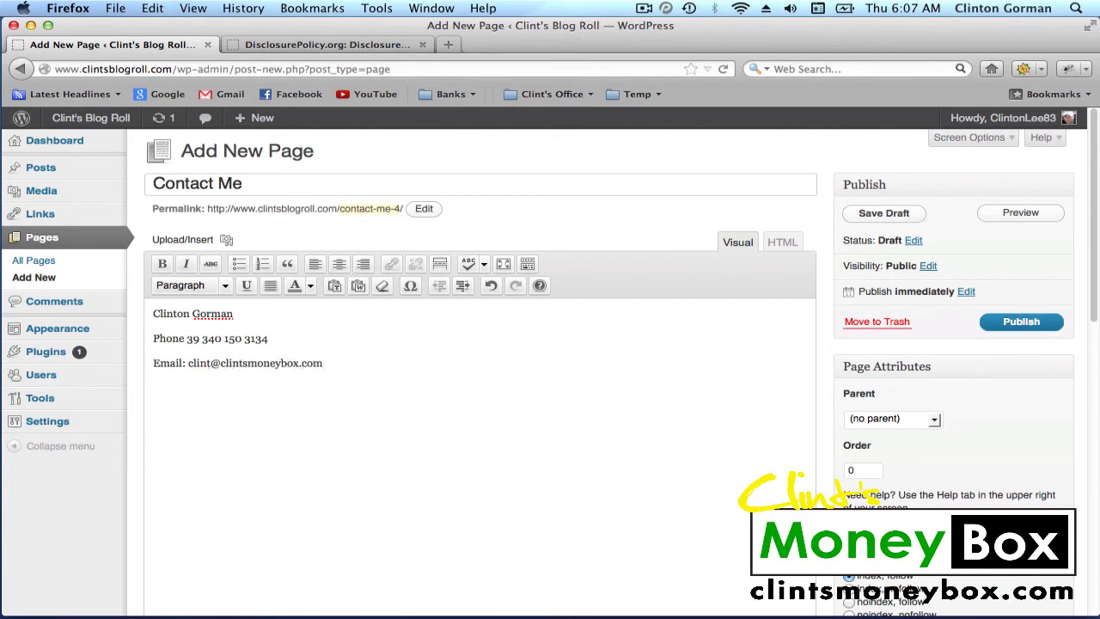
pyautogui.press('Return')
pyautogui.press('BackSpace')
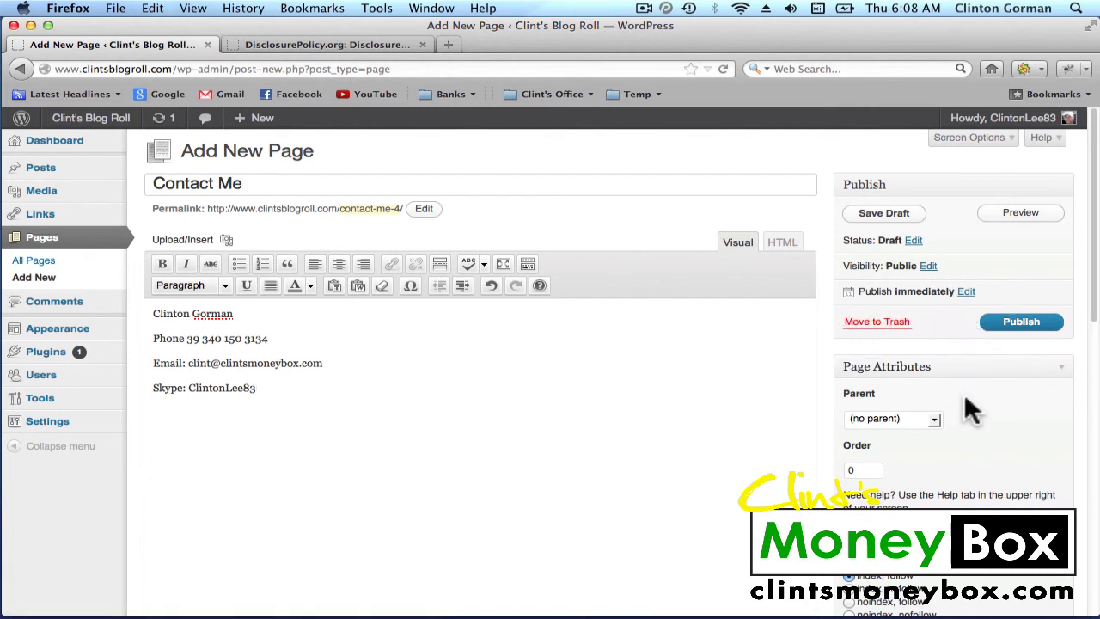
# Set the page order to 4 and publish the Contact Me page
pyautogui.doubleClick(865, 469)
pyautogui.press('BackSpace')
pyautogui.write('4')
pyautogui.click(1025, 329)
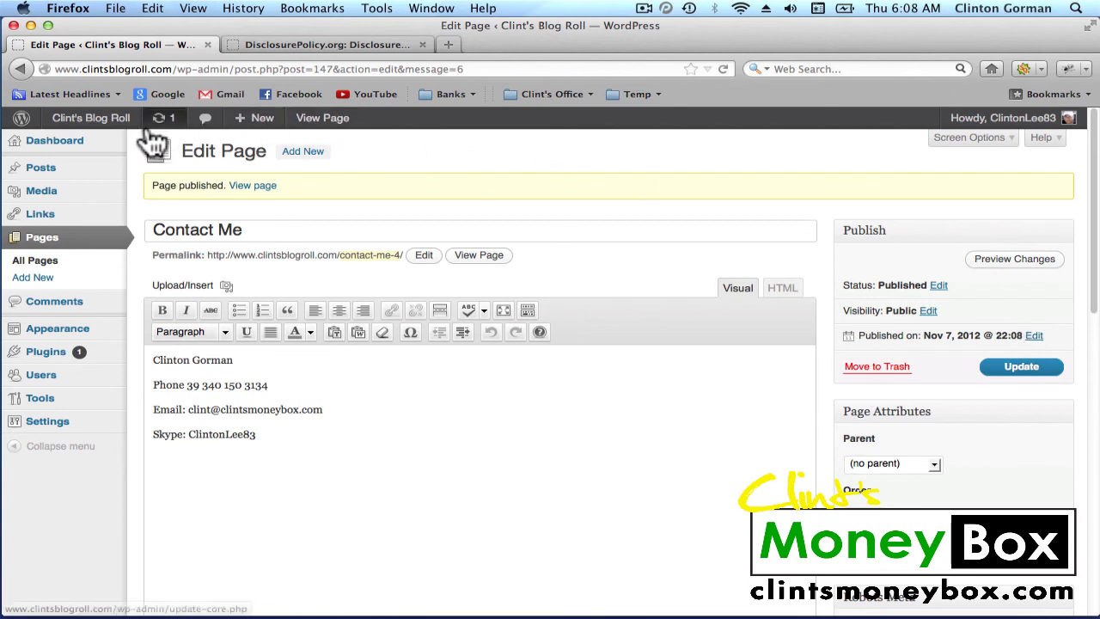
# Go to the public blog site from the admin bar
pyautogui.click(106, 127)
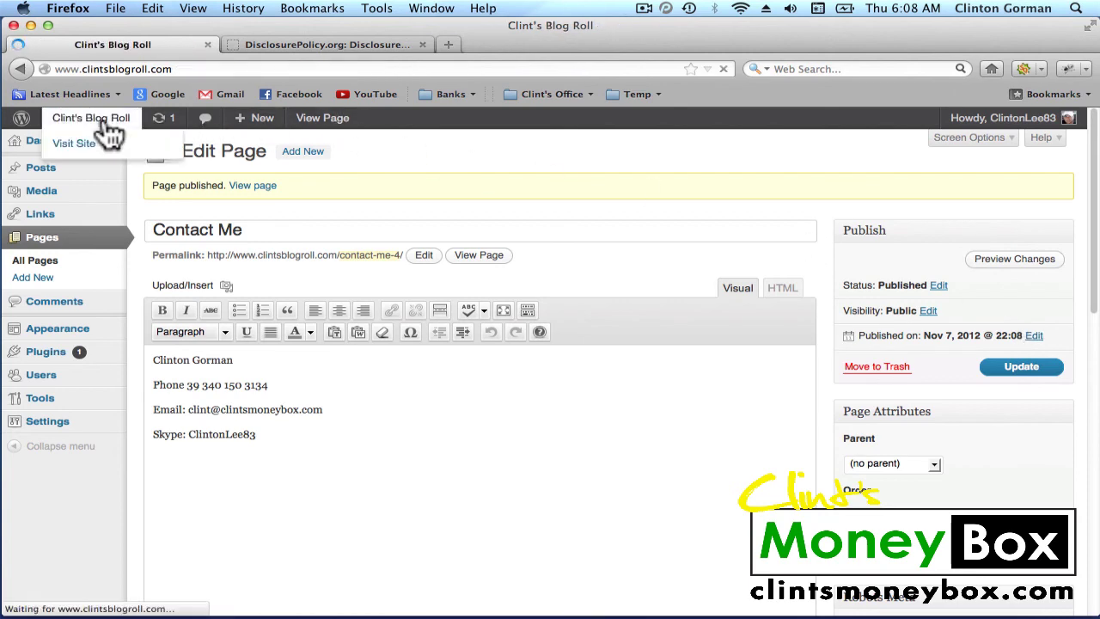
pyautogui.press('super+shift+2')
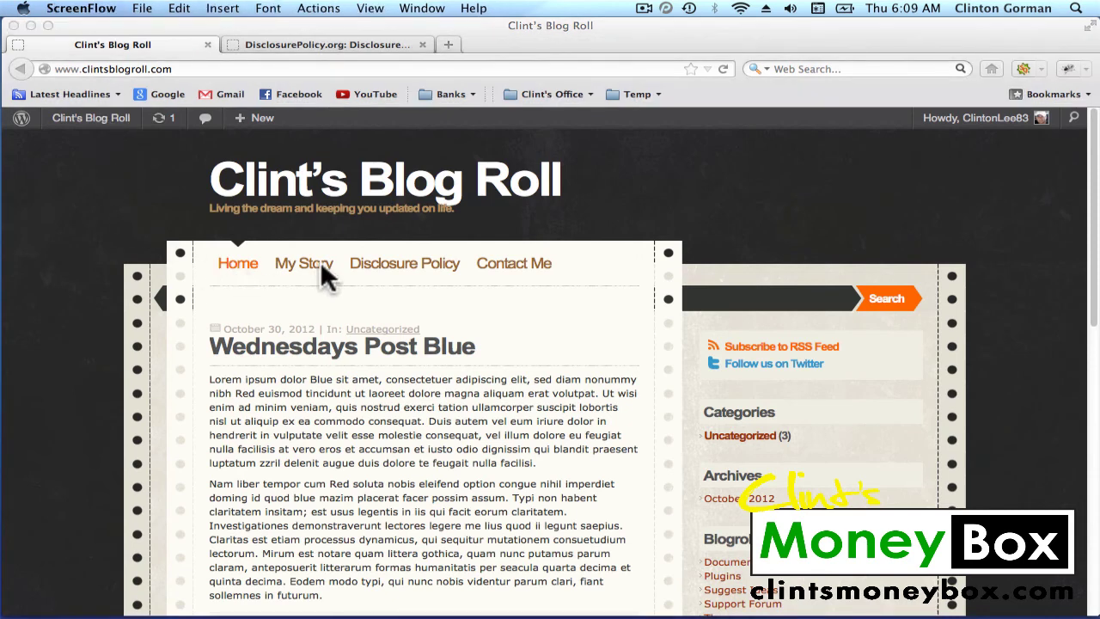
pyautogui.click(399, 262)
# Open the Disclosure Policy tab, then the Contact Me tab, on the live blog
pyautogui.click(406, 268)
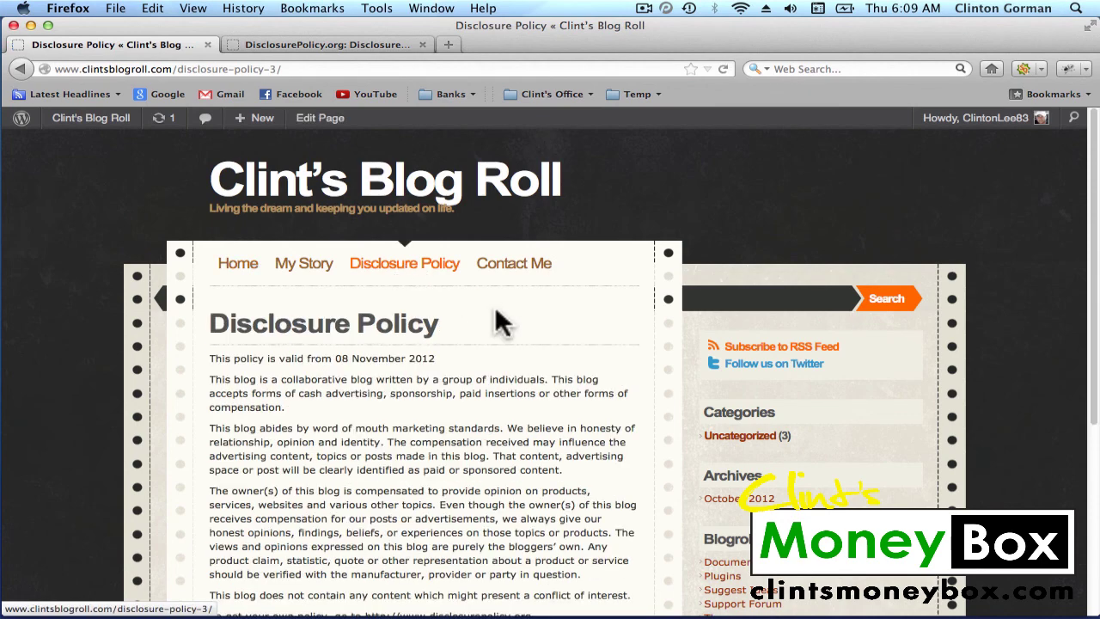
pyautogui.scroll(-4, 501, 317)
pyautogui.scroll(4, 499, 310)
pyautogui.click(515, 273)
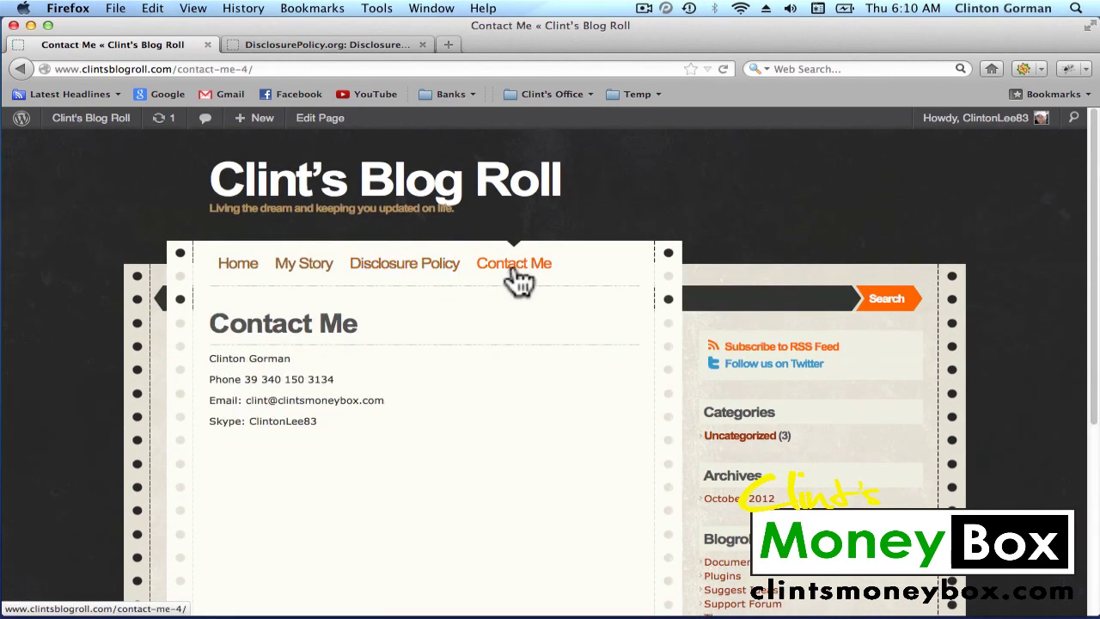